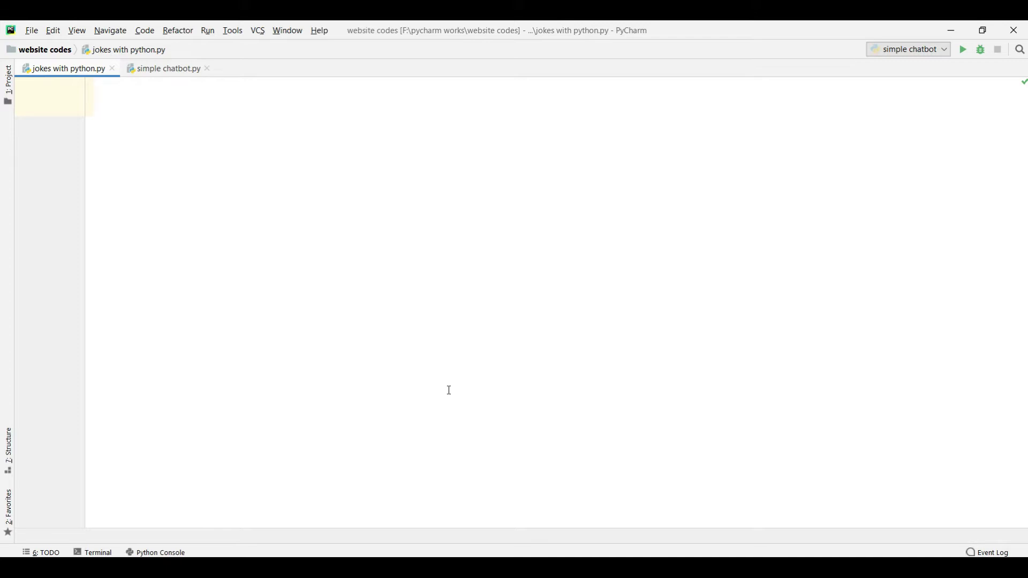
Run pip install pyjokes in the project terminal, confirm pyjokes 0.6.0 is present, then close the terminal.
left_click(95, 553)
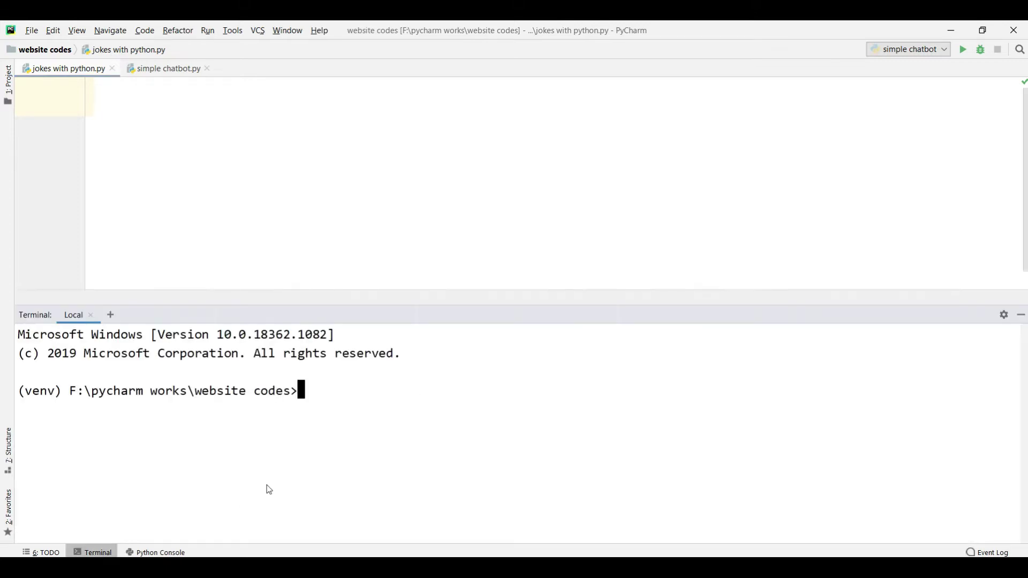
type("p")
type("ip ins")
type("tall ")
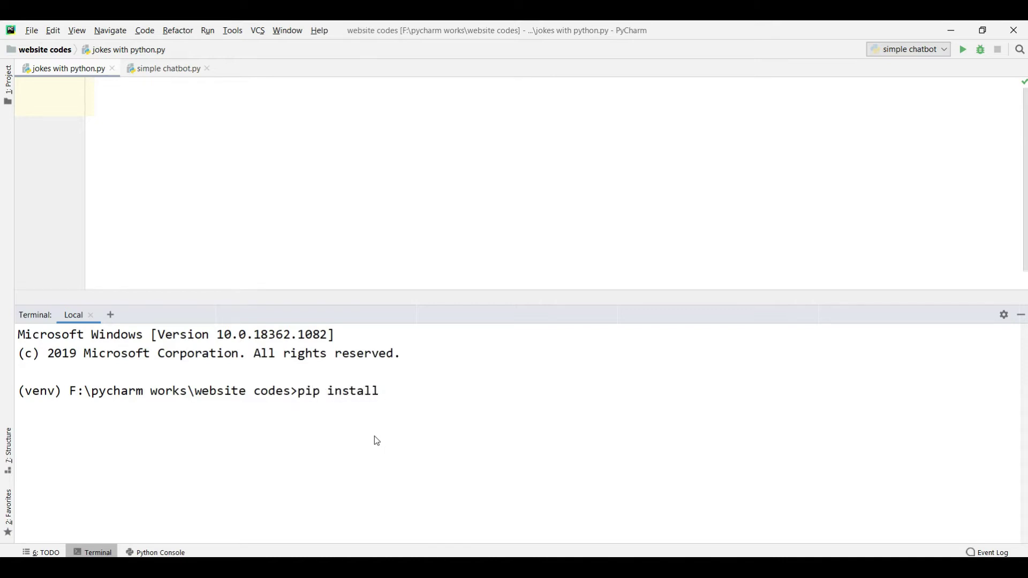
type("pyjo")
type("kes")
key("Return")
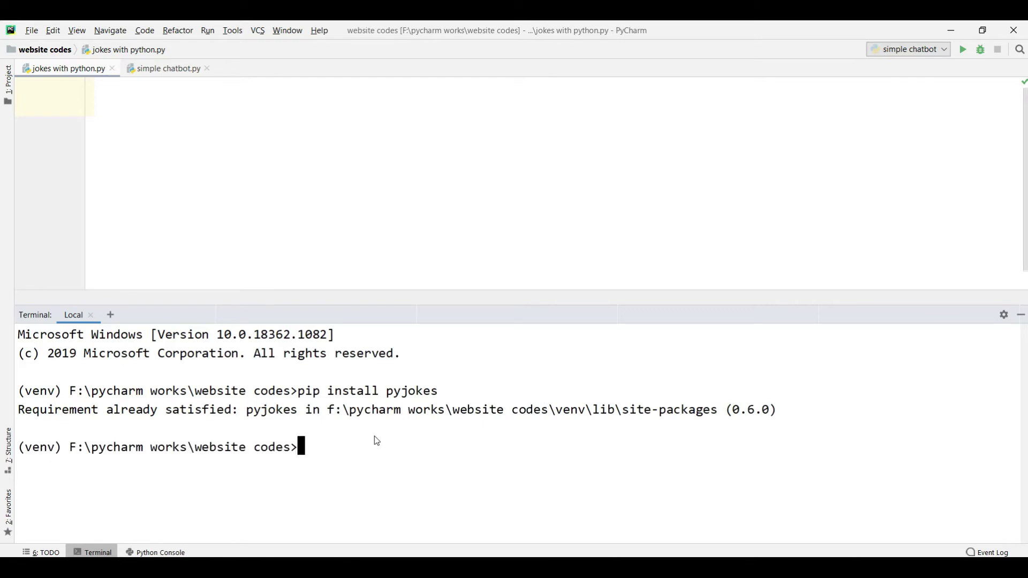
left_click(90, 315)
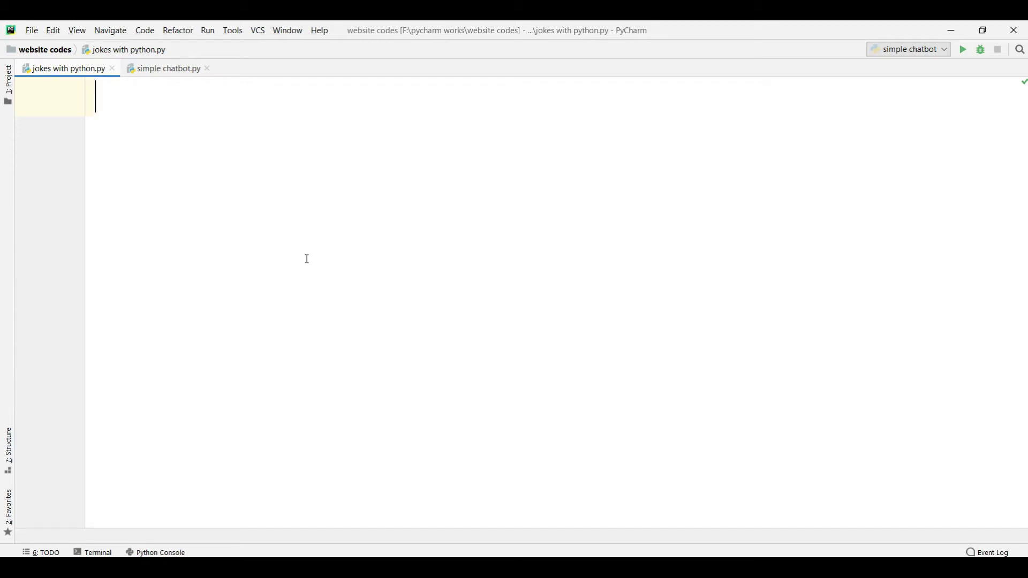
type("im")
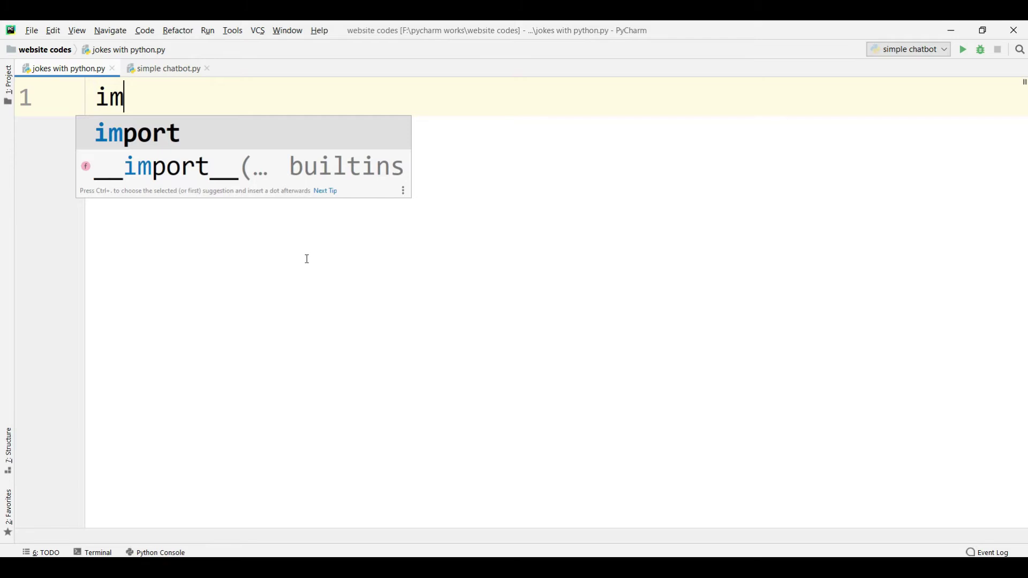
Write 'import pyjokes' and 'print(pyjokes.get_jokes())' on two lines using autocomplete suggestions.
key("Return")
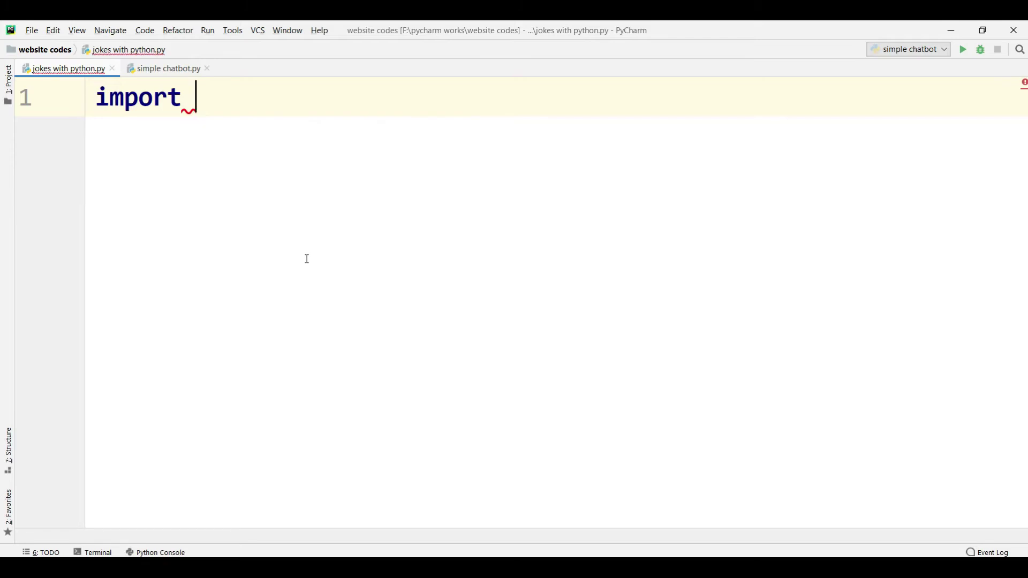
type("jok")
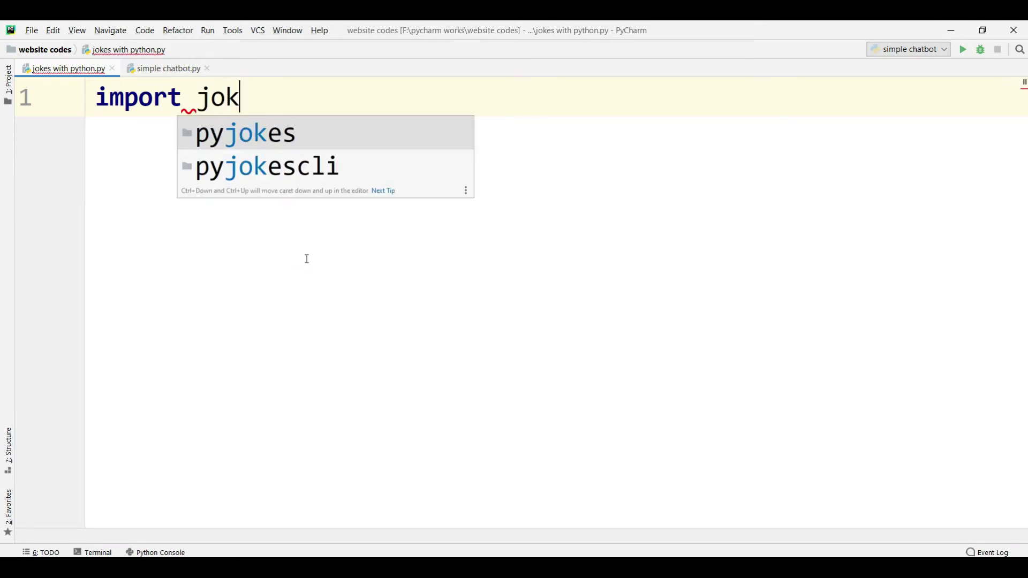
key("Return")
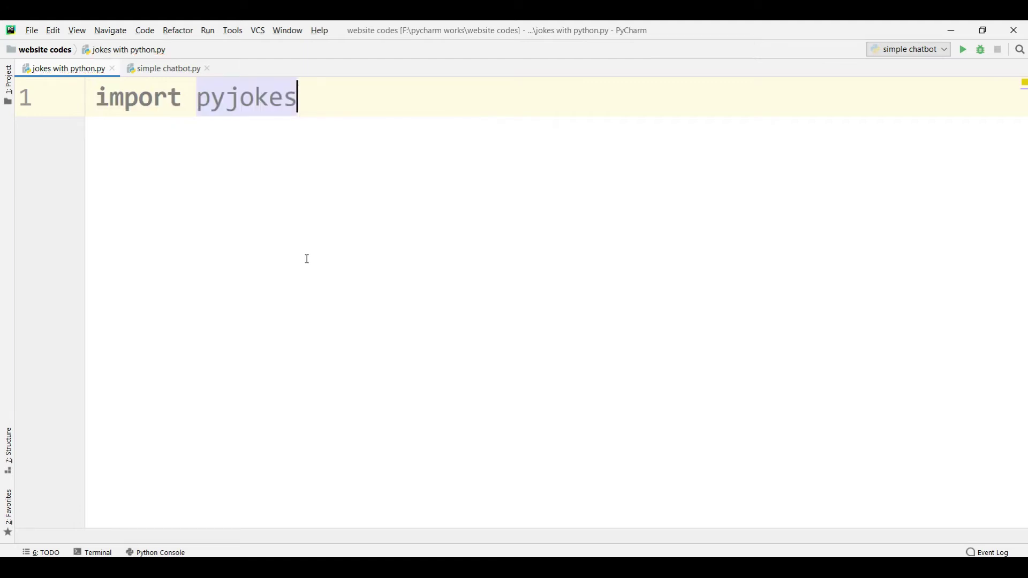
key("Return")
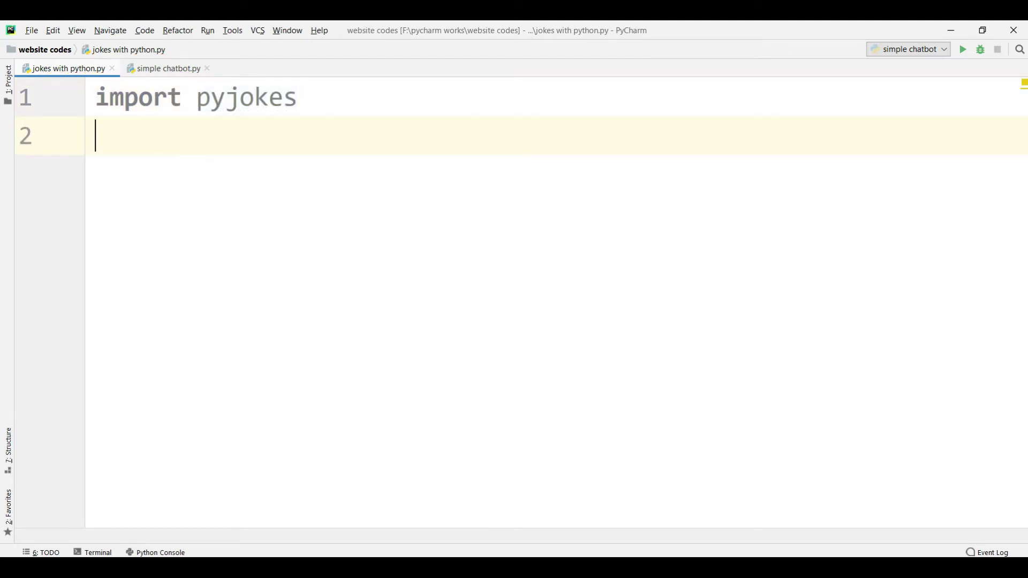
type("p")
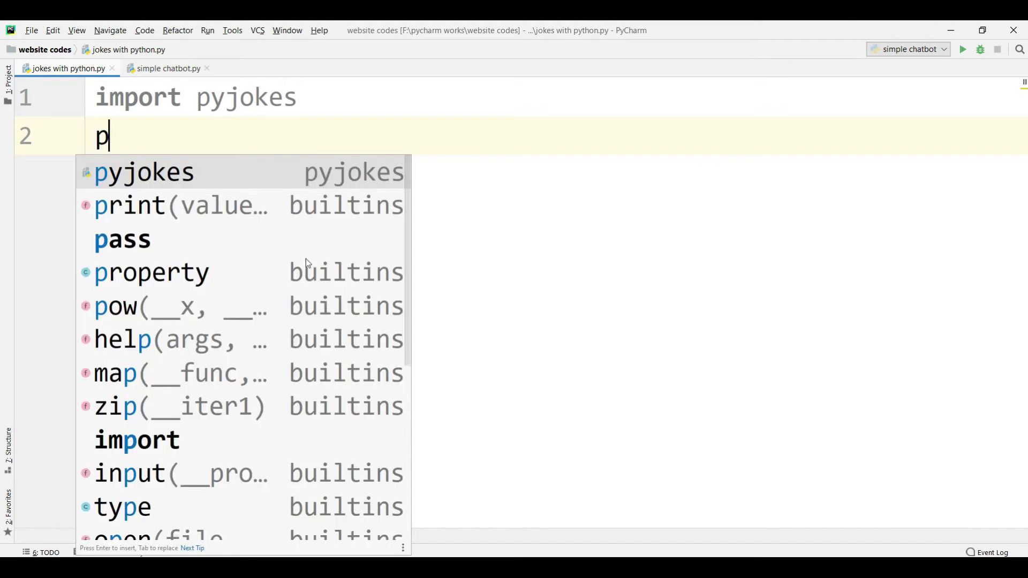
type("r")
key("Return")
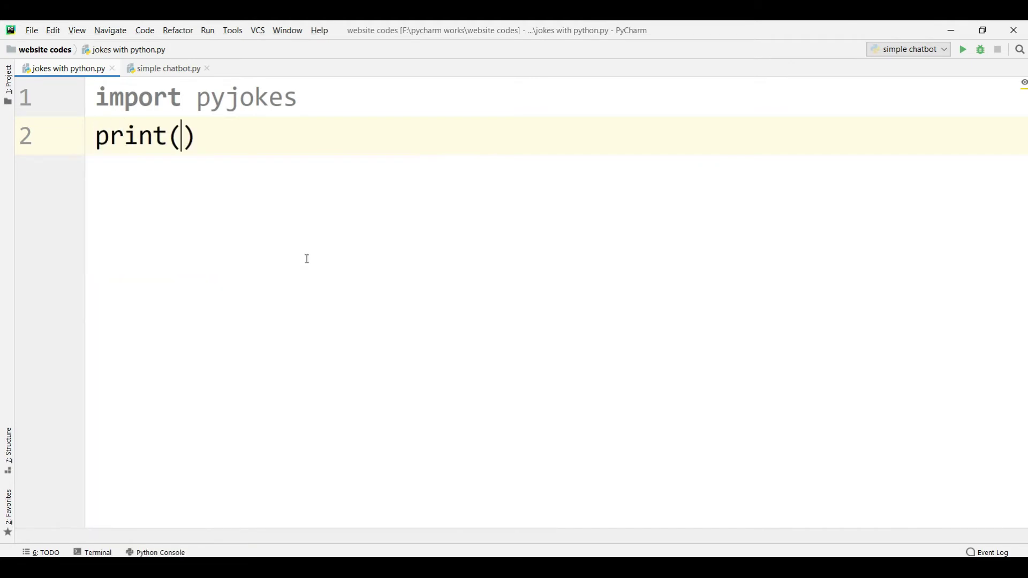
type("py")
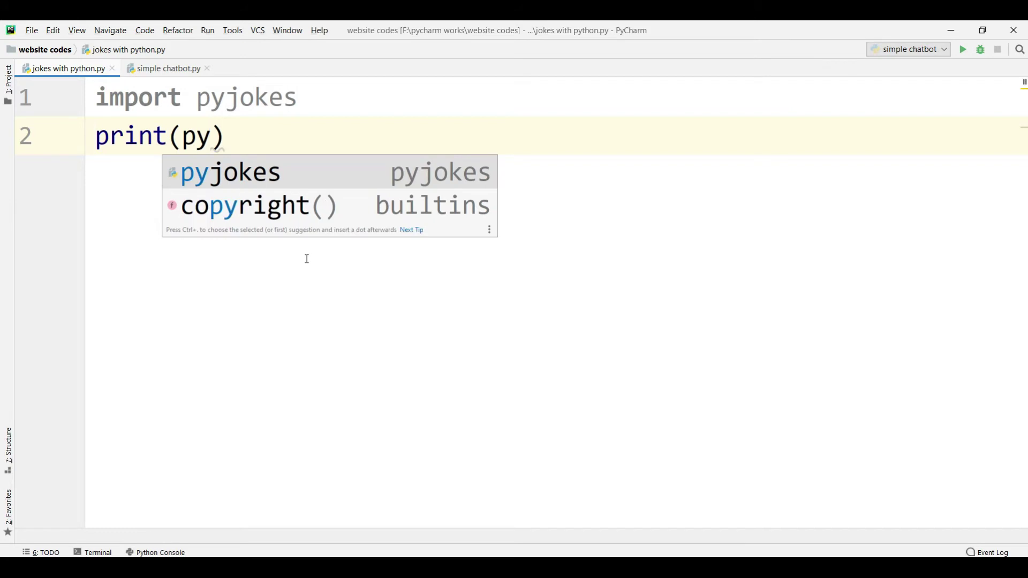
key("Return")
type(".")
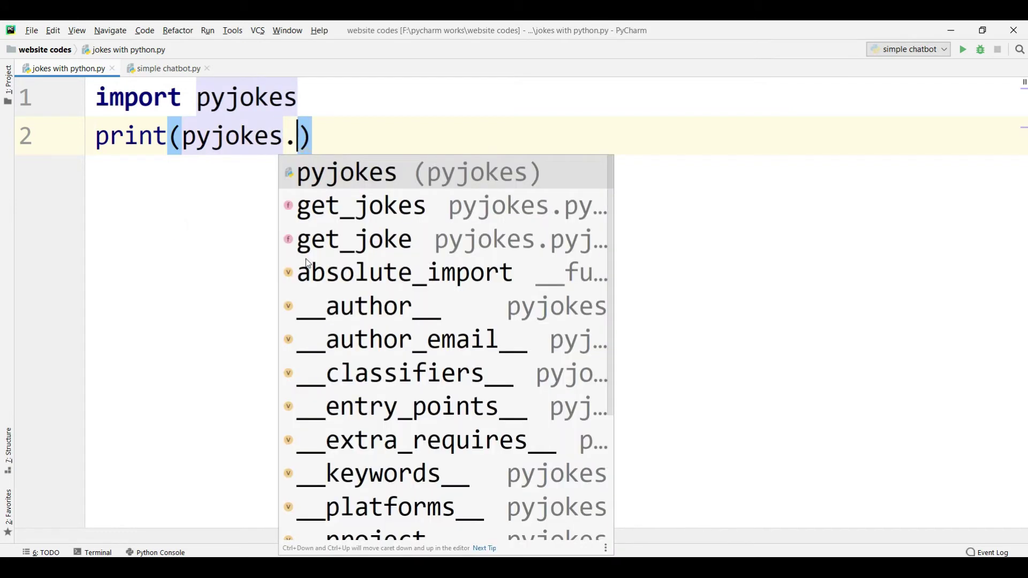
key("Down")
key("Return")
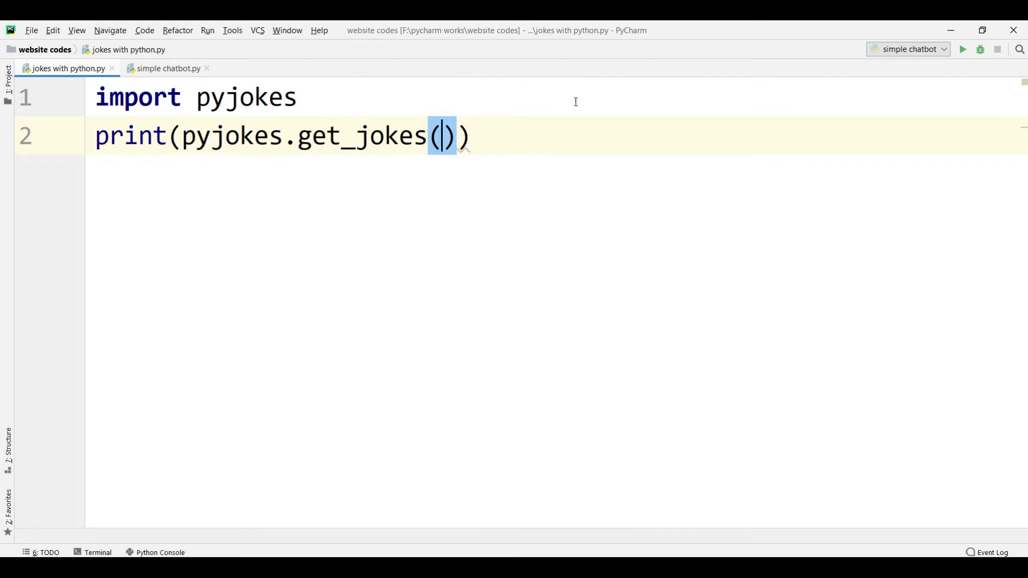
right_click(563, 136)
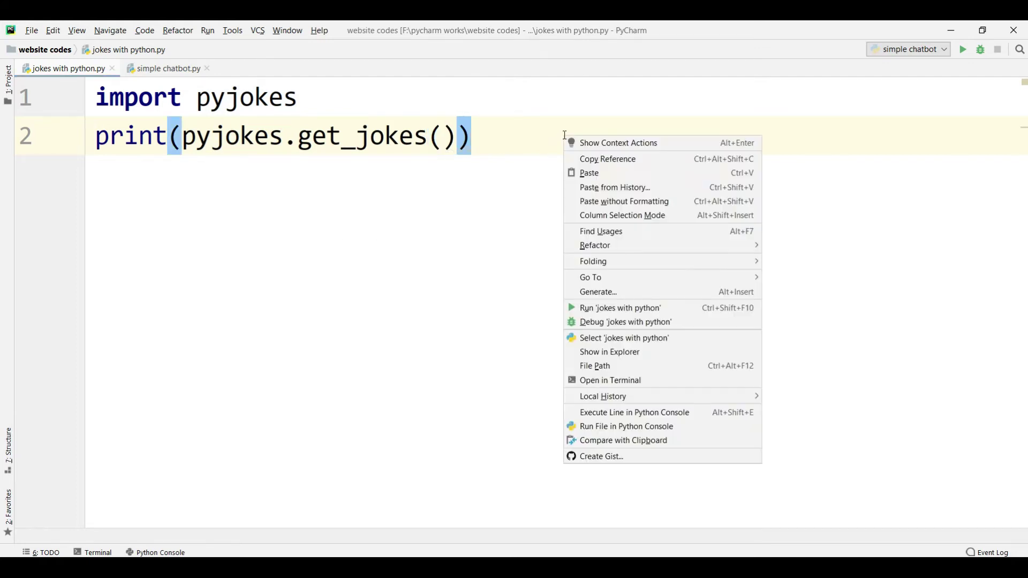
left_click(635, 307)
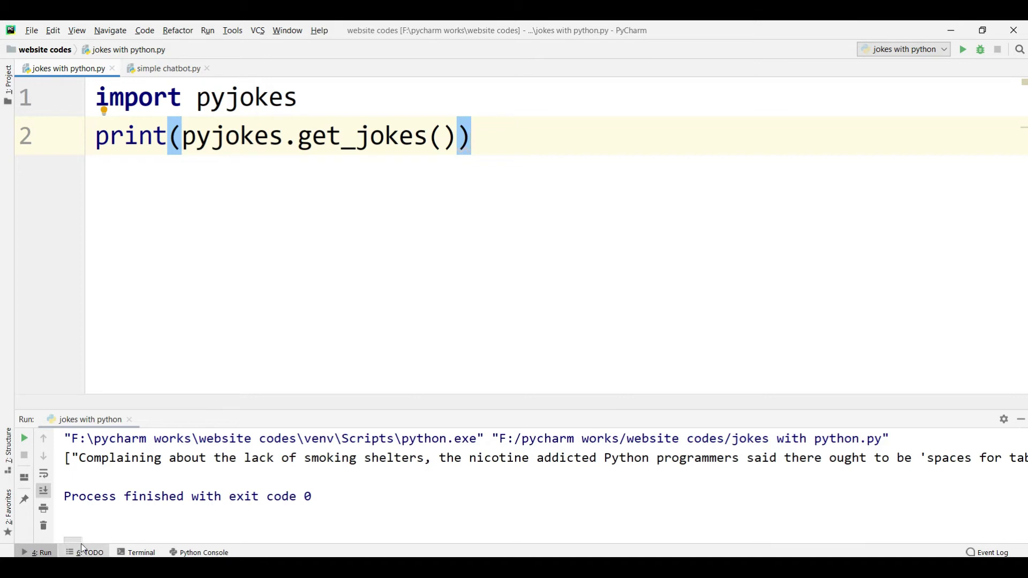
mouse_move(72, 539)
left_mouse_down()
mouse_move(280, 540)
mouse_move(64, 542)
left_mouse_up()
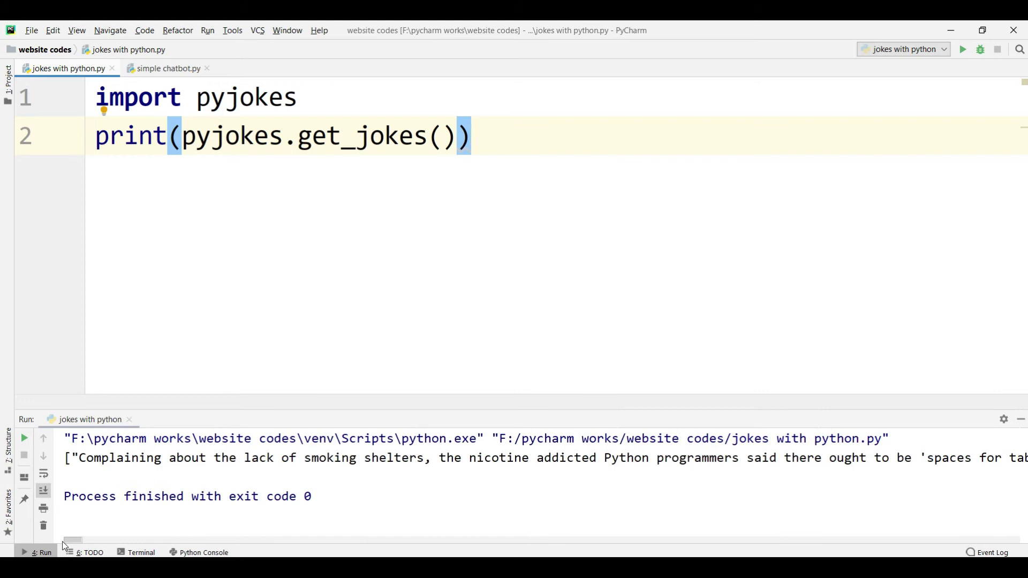
left_click(79, 459)
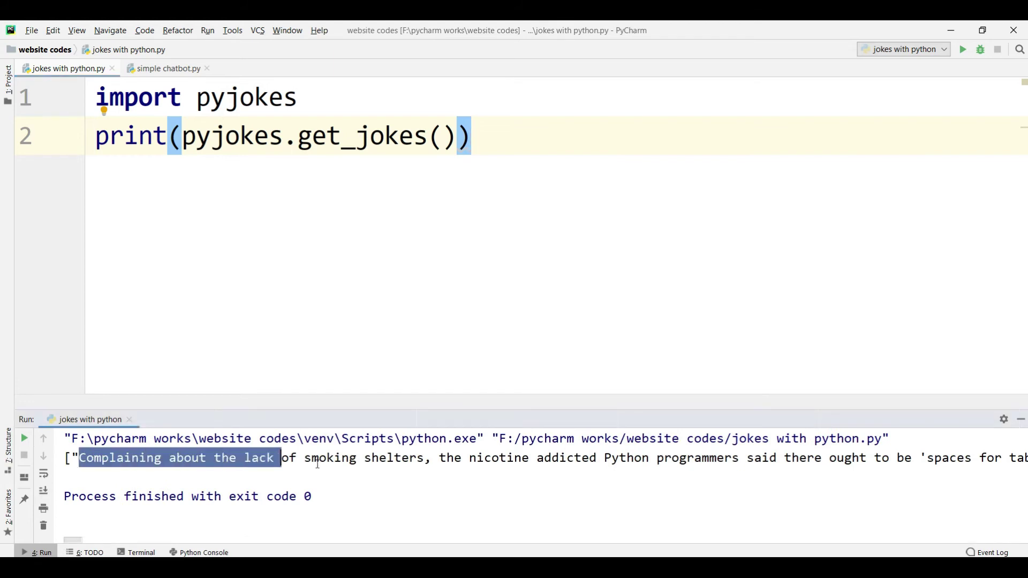
left_click_drag(78, 458, 395, 462)
left_click(542, 460)
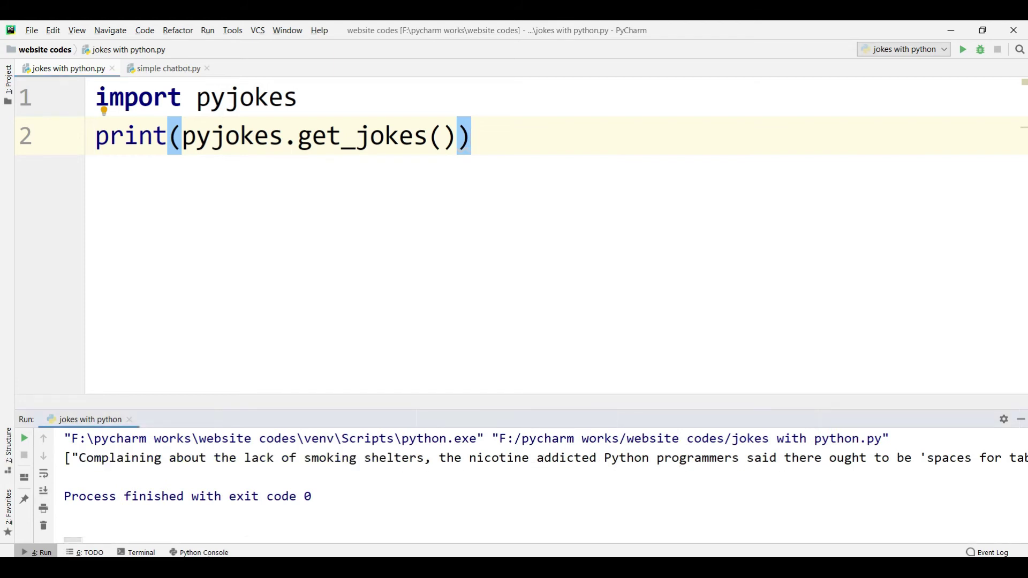
left_click_drag(81, 543, 123, 547)
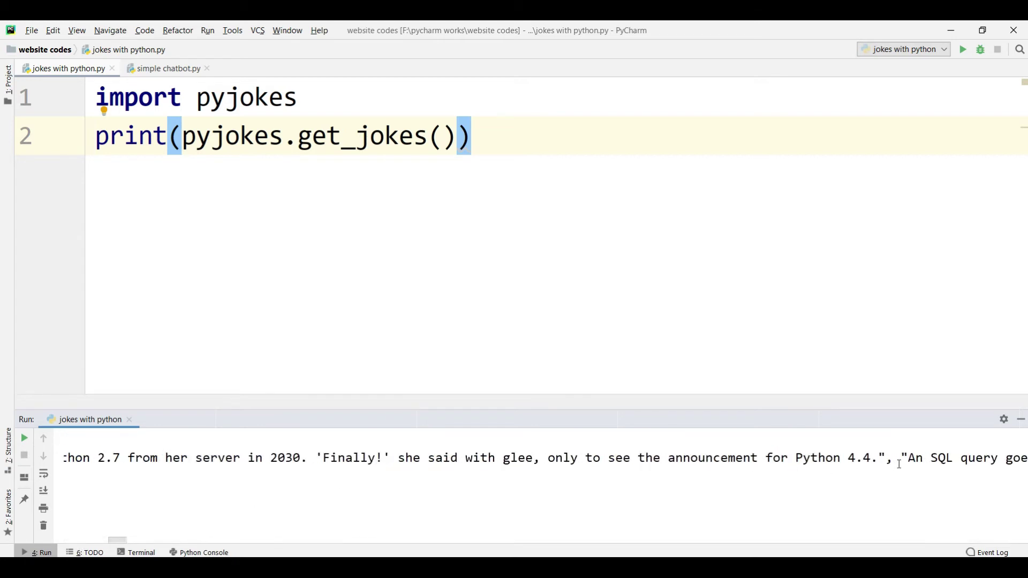
left_click_drag(899, 463, 303, 457)
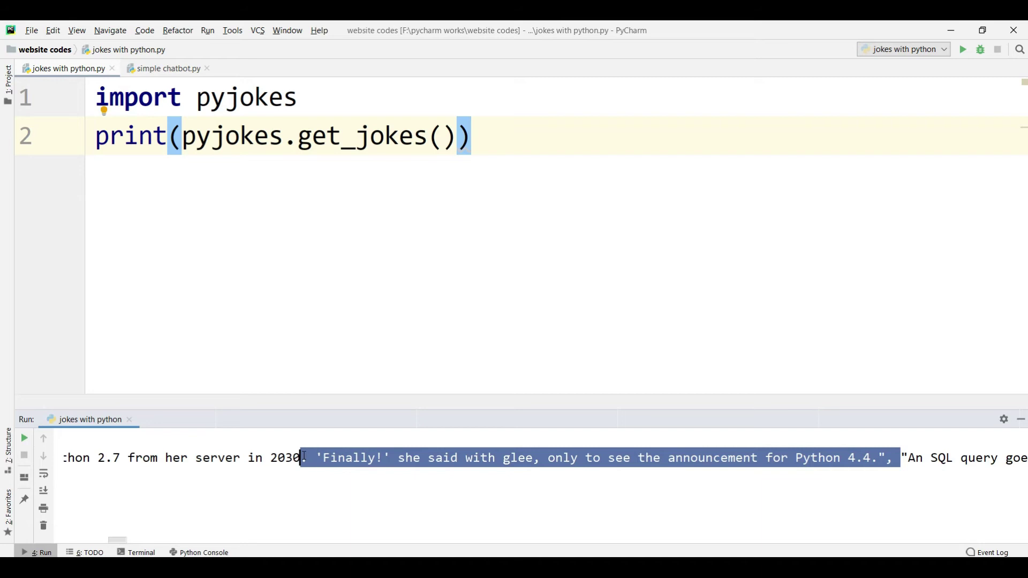
left_click(323, 458)
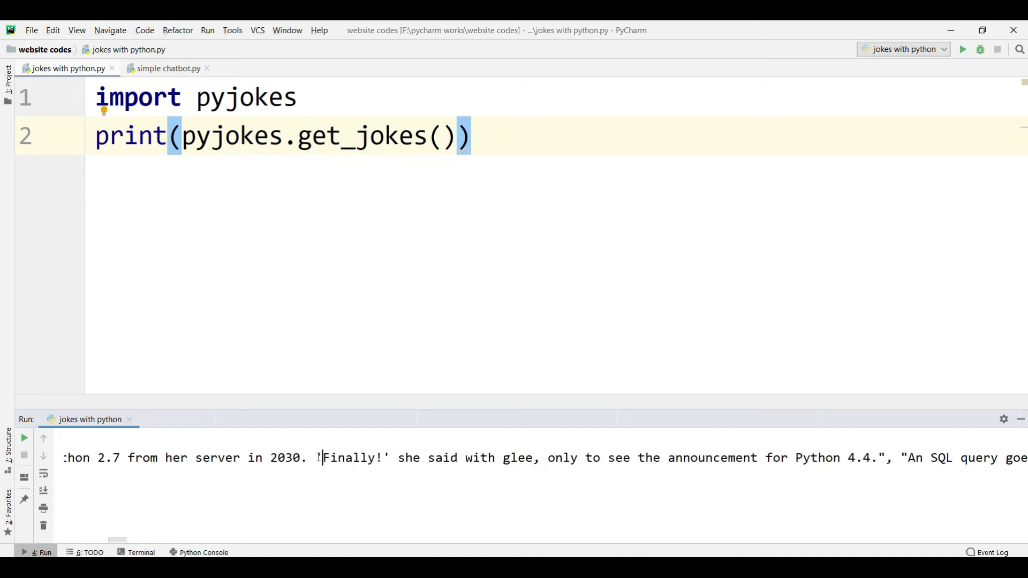
mouse_move(315, 459)
left_mouse_down()
mouse_move(675, 458)
mouse_move(835, 474)
mouse_move(878, 459)
left_mouse_up()
left_click(877, 458)
Change the call on line 2 from get_jokes to get_joke.
left_click(429, 137)
key("BackSpace")
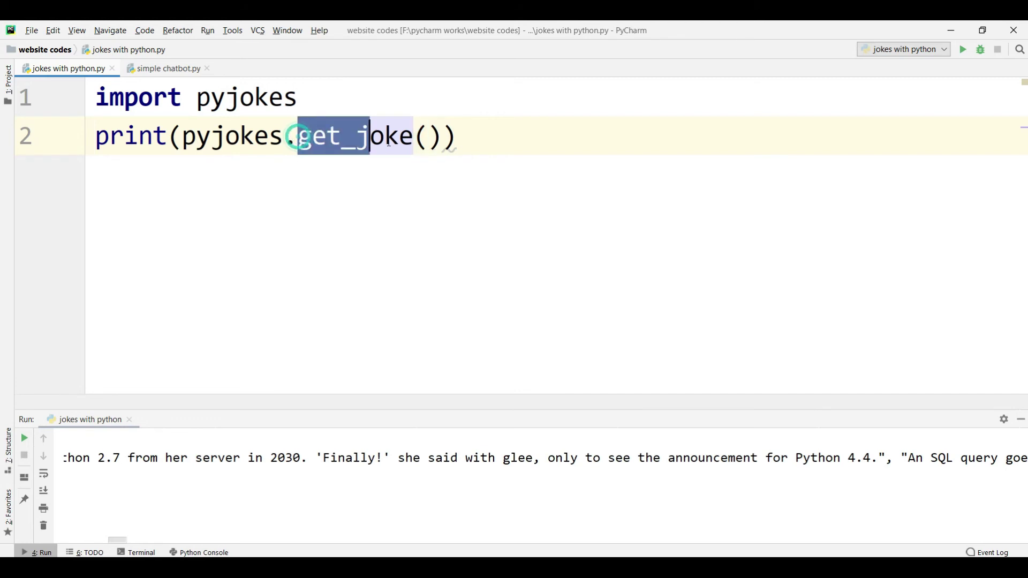
left_click_drag(297, 137, 428, 138)
left_click(405, 142)
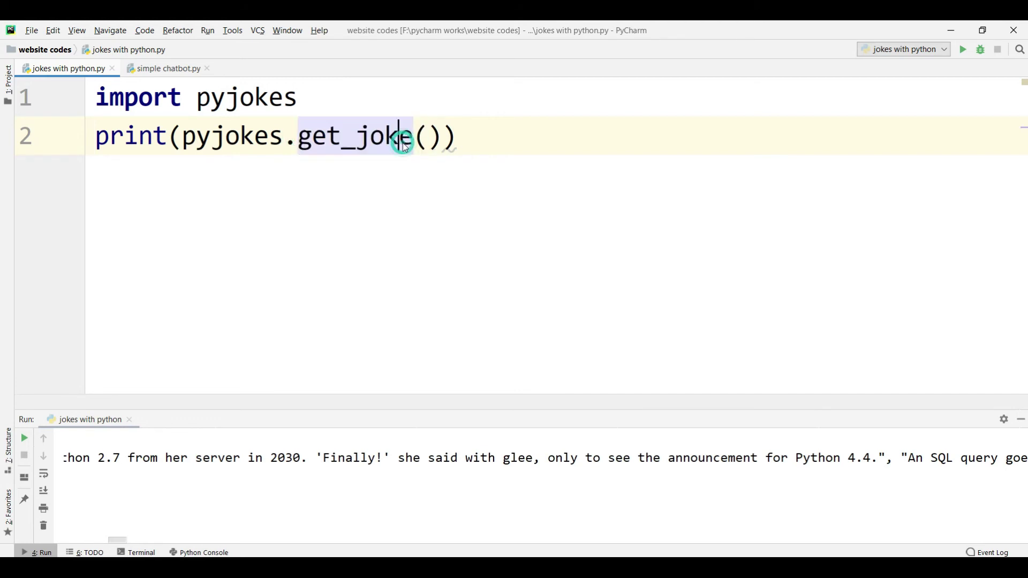
left_click(556, 131)
Run 'jokes with python' twice to print a joke, then open the pyjokes __init__.py source.
right_click(556, 131)
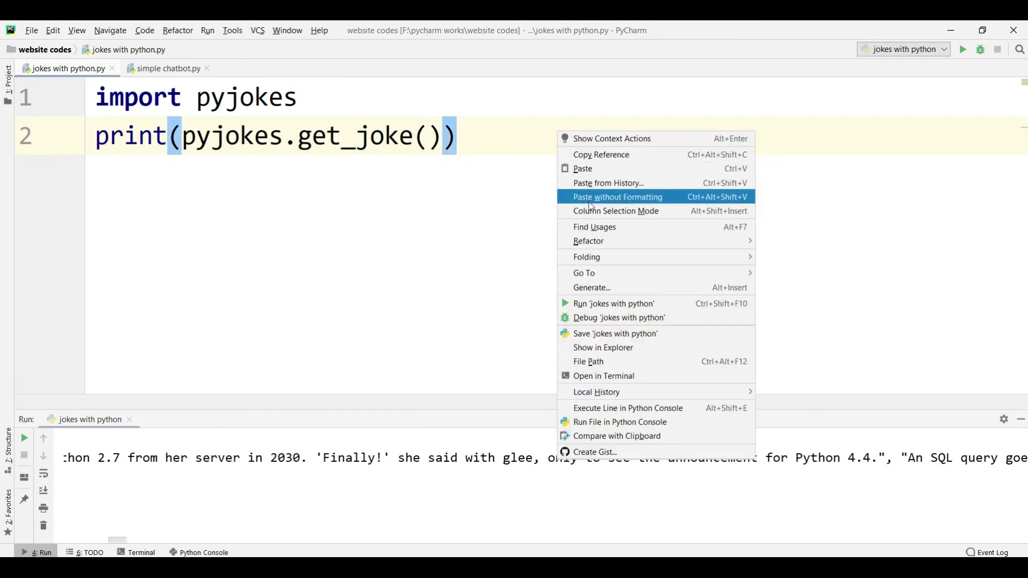
left_click(591, 308)
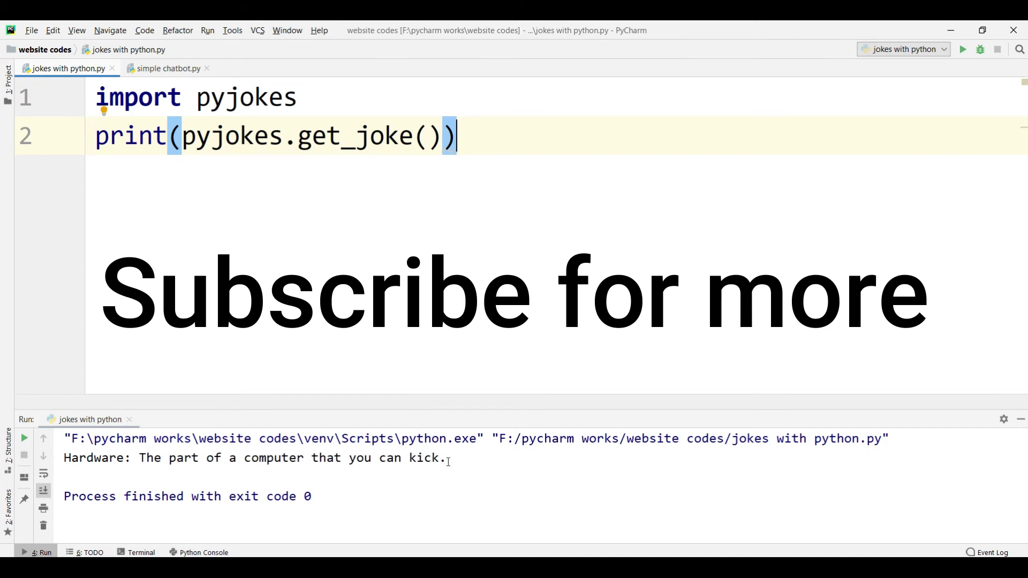
key("Left")
key("Left")
key("Left")
right_click(404, 234)
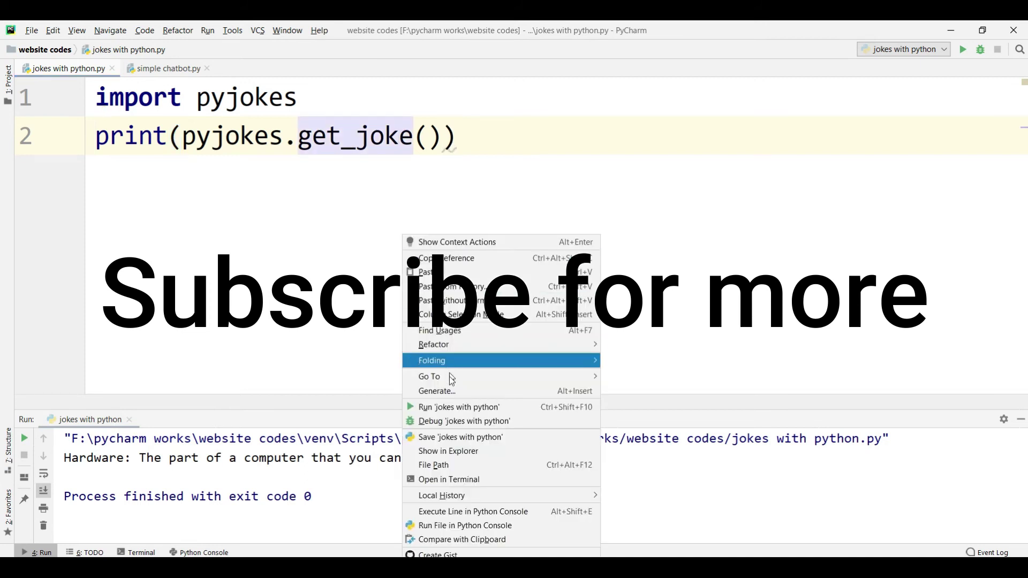
left_click(447, 406)
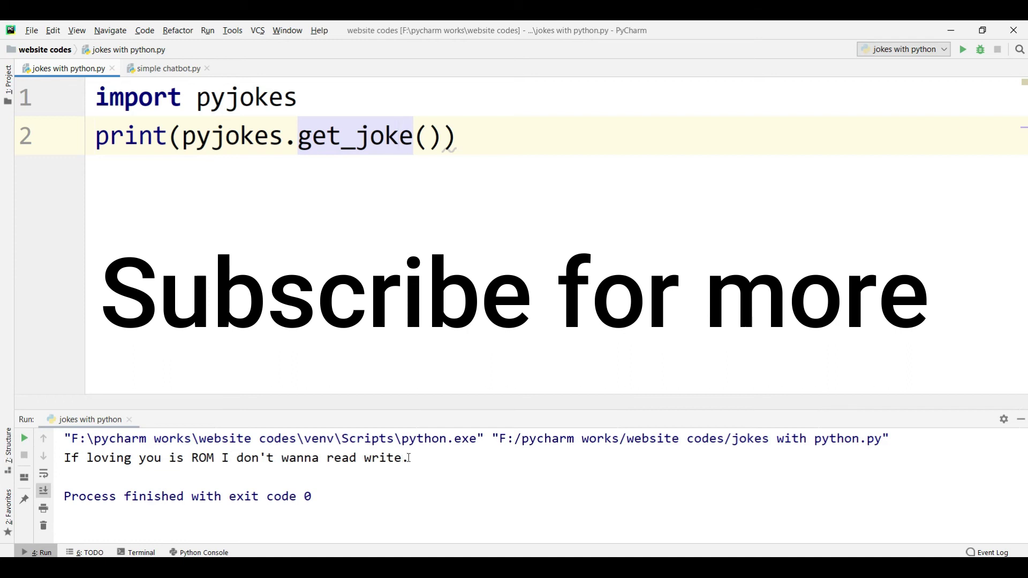
left_click(225, 98, "ctrl")
scroll(318, 219, "down", 3)
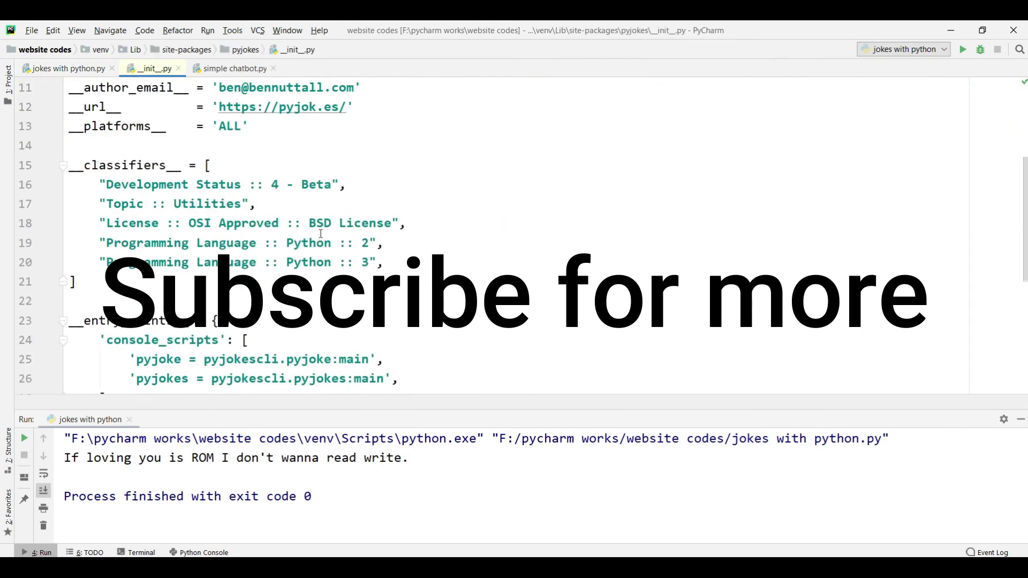
scroll(319, 225, "down", 2)
scroll(319, 233, "down", 3)
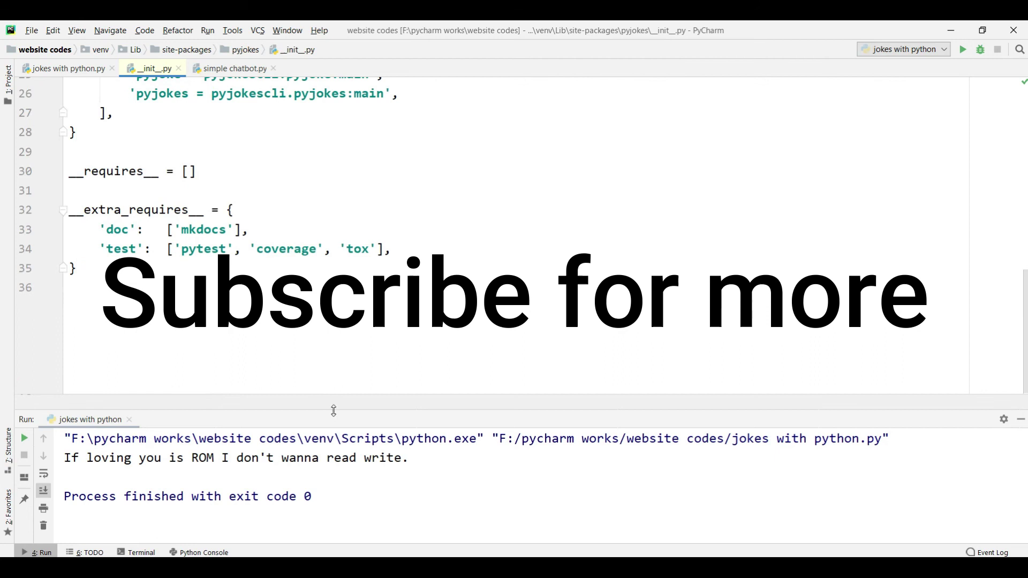
left_click_drag(333, 408, 333, 474)
scroll(333, 322, "up", 3)
scroll(334, 303, "up", 4)
scroll(334, 302, "up", 1)
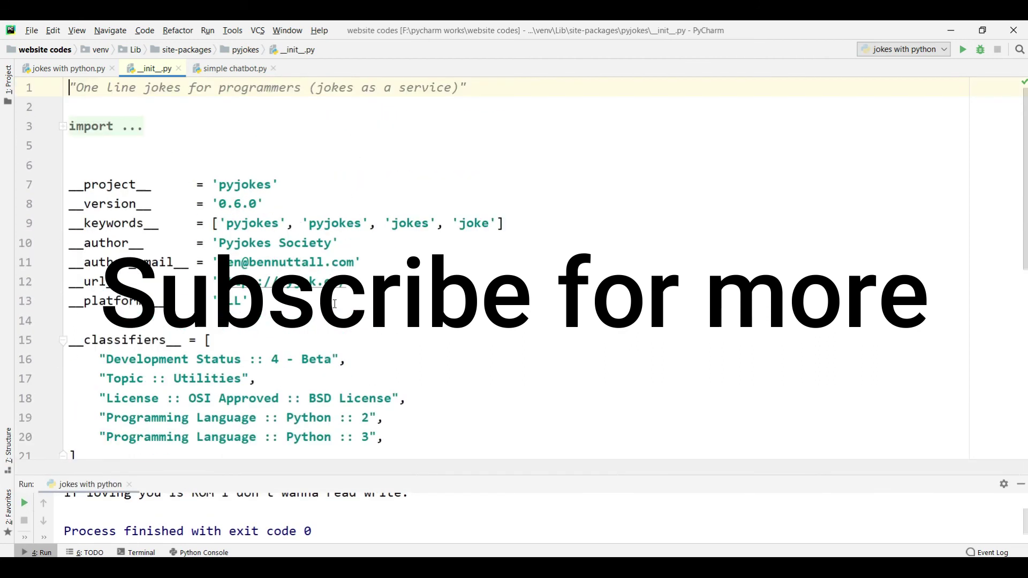
left_click(69, 67)
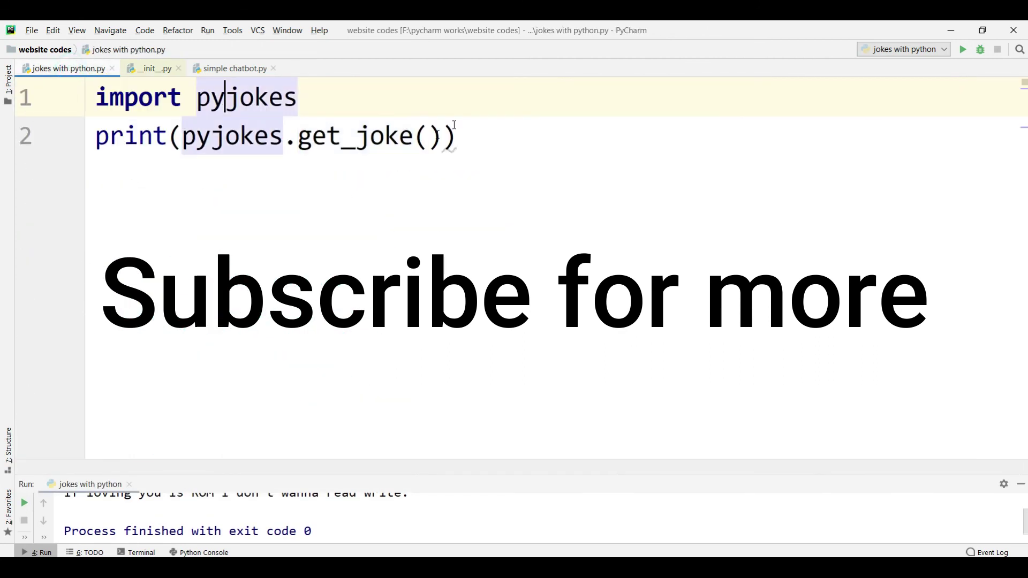
mouse_move(488, 137)
left_mouse_down()
mouse_move(197, 123)
mouse_move(98, 96)
left_mouse_up()
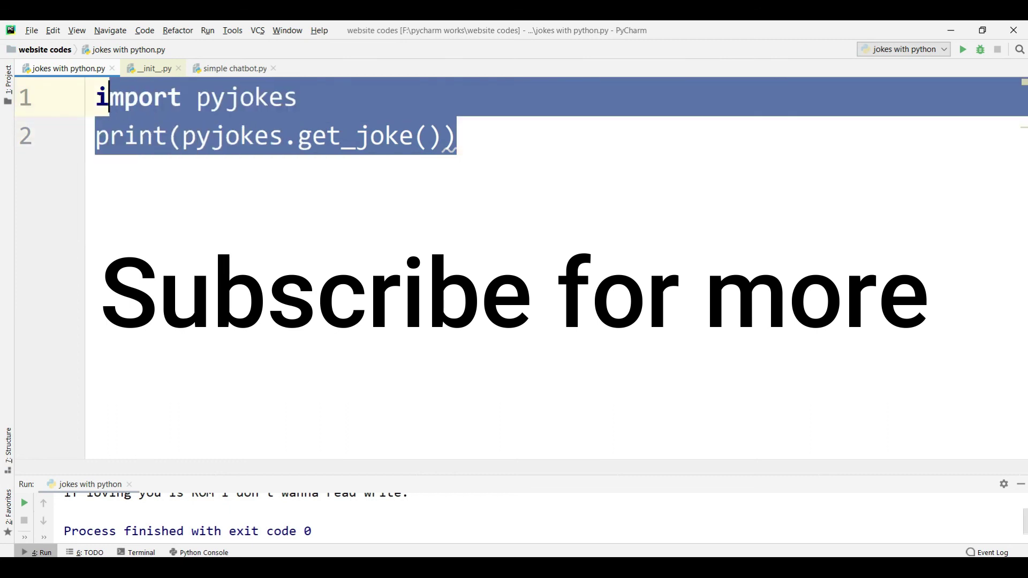
left_click(138, 97)
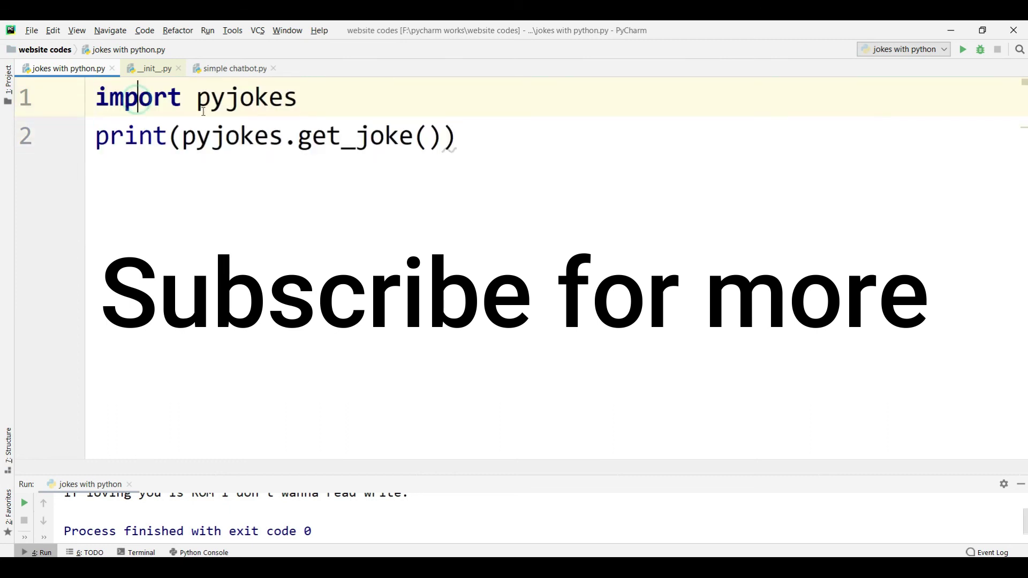
left_click(470, 135)
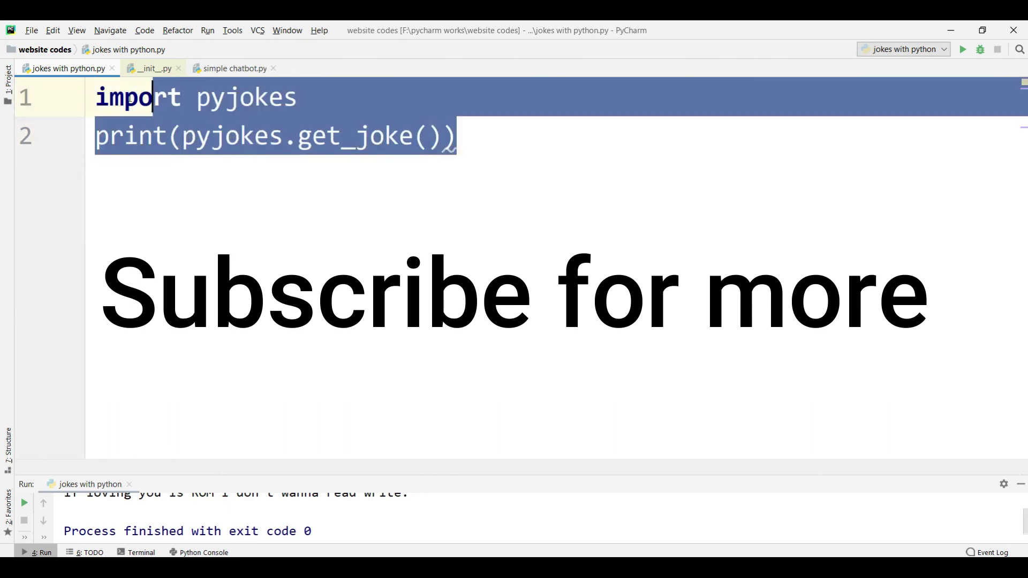
left_click_drag(471, 135, 96, 97)
left_click(168, 98)
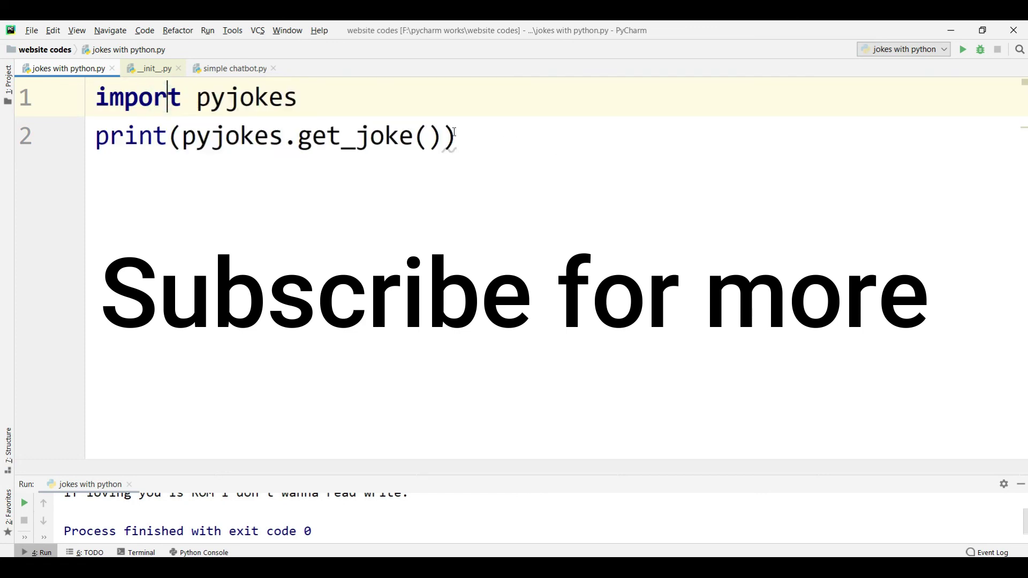
left_click_drag(454, 135, 97, 110)
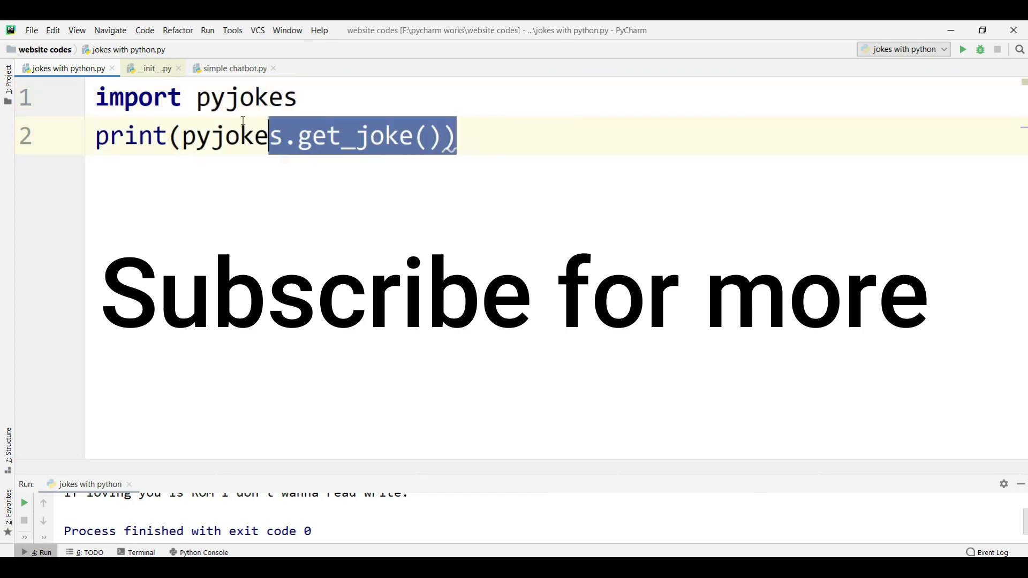
left_click(96, 103)
left_click(523, 149)
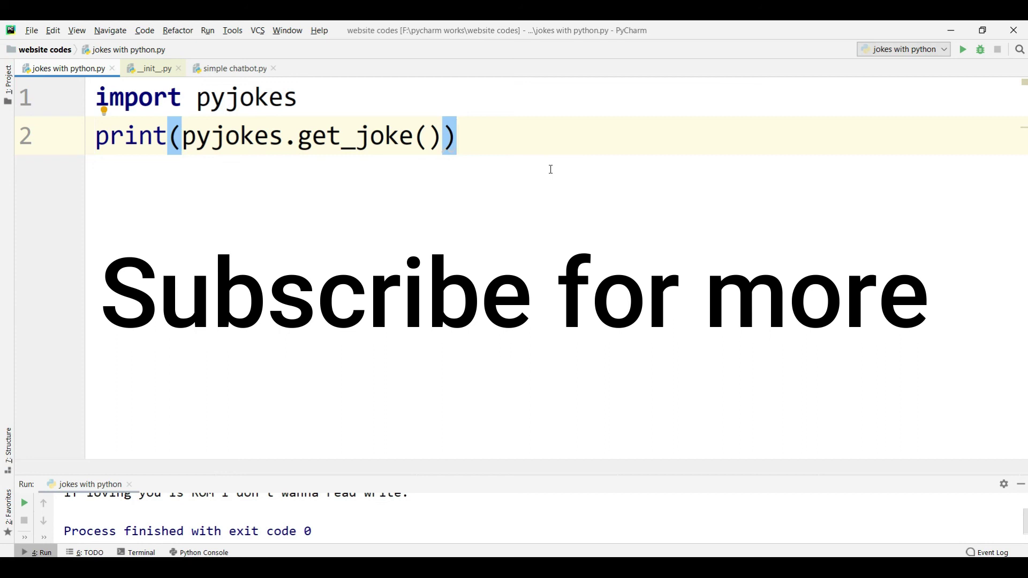
left_click(550, 169)
key("Left")
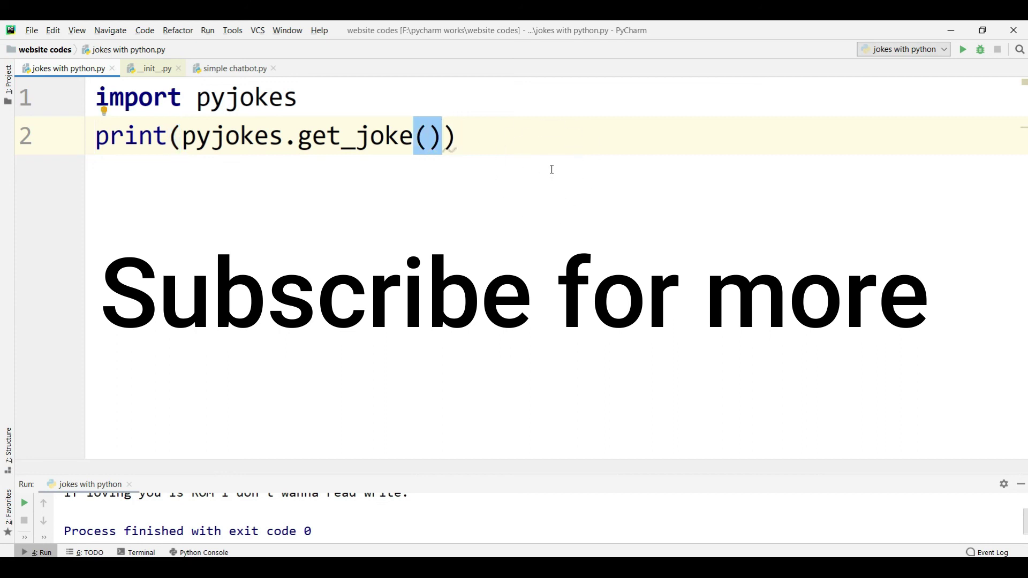